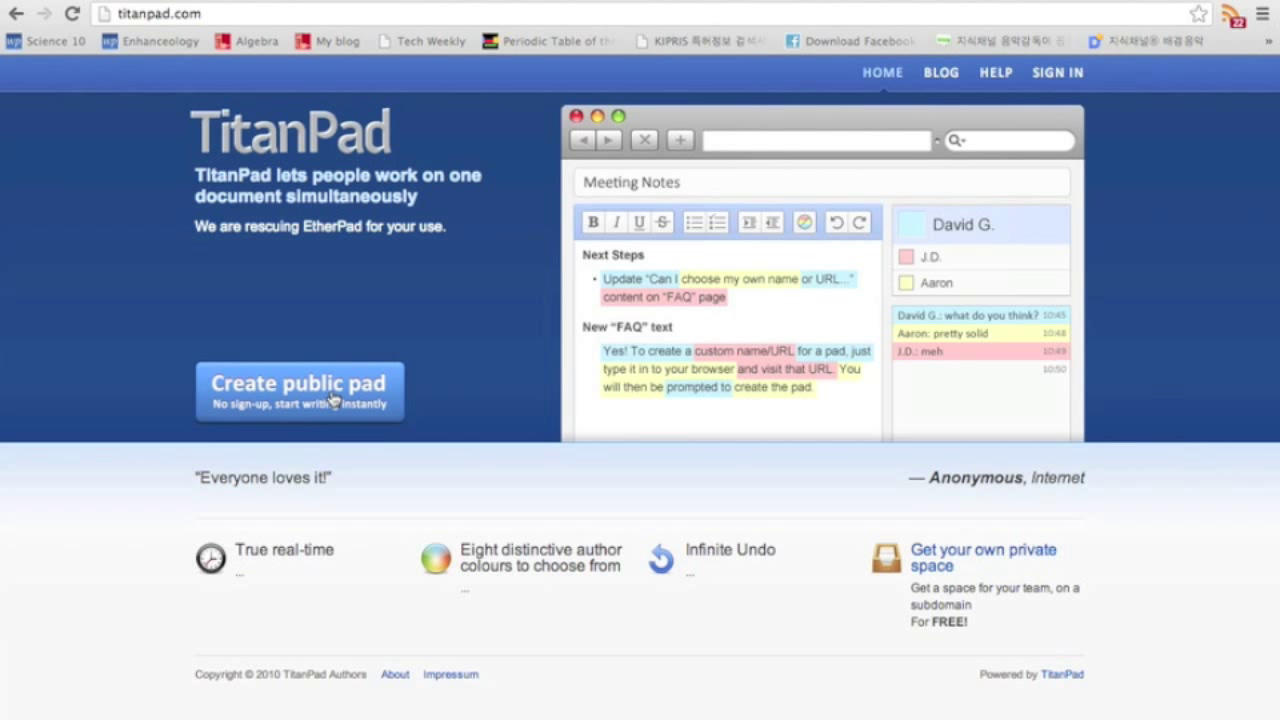
Create a public pad, return to the home page, and create a second public pad.
click(334, 400)
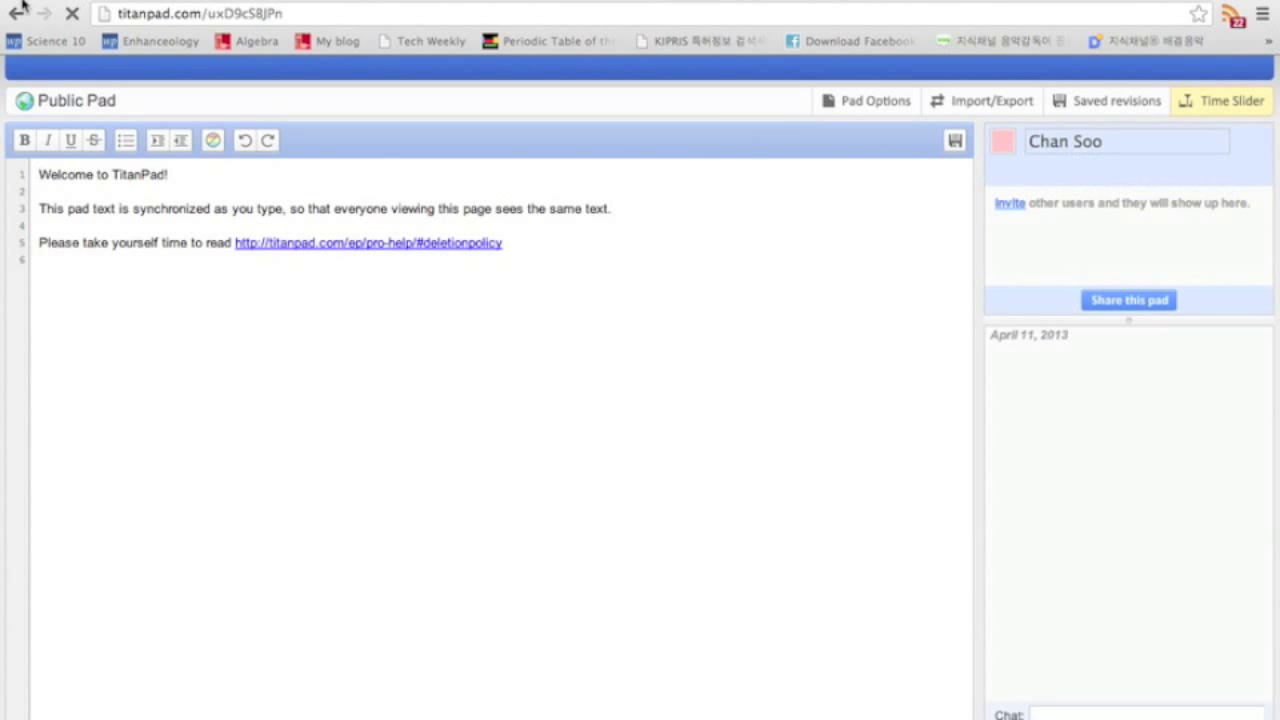
click(19, 15)
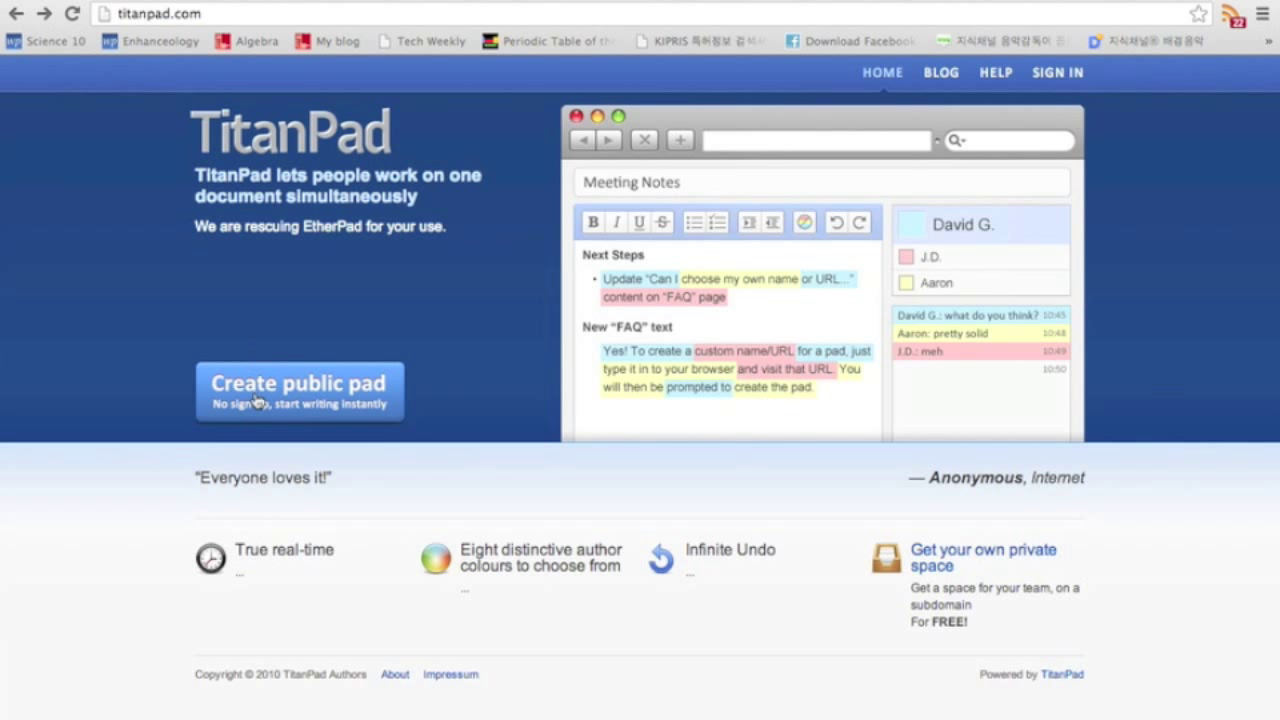
click(258, 405)
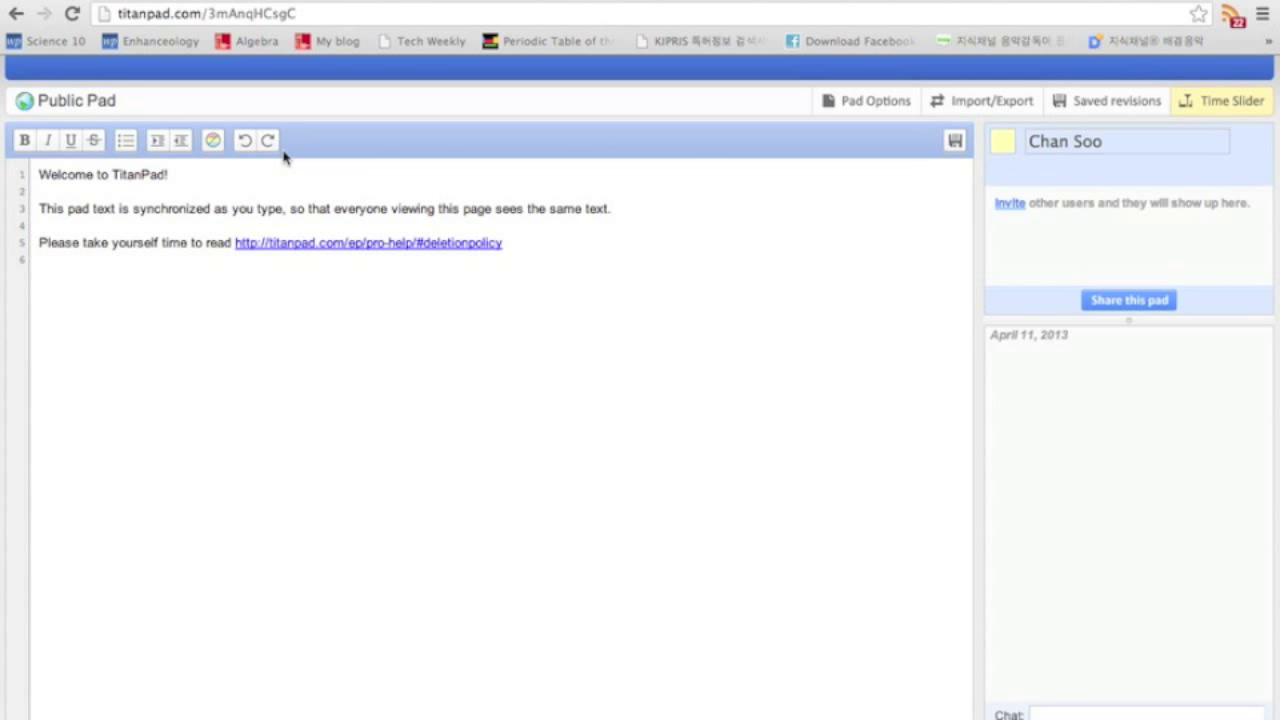
Copy the address of pad 3mAnqHCsgC and load it in a new browser tab.
click(310, 13)
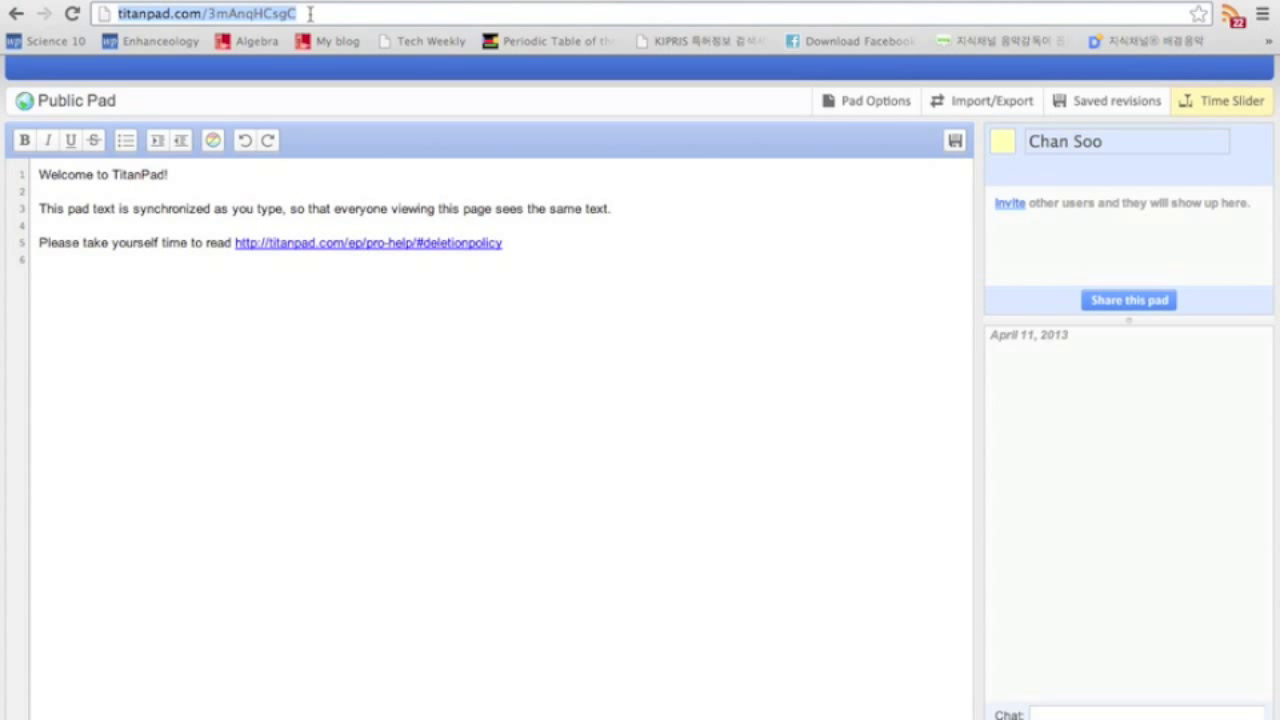
triple_click(310, 14)
key(ctrl+c)
key(ctrl+t)
key(ctrl+v)
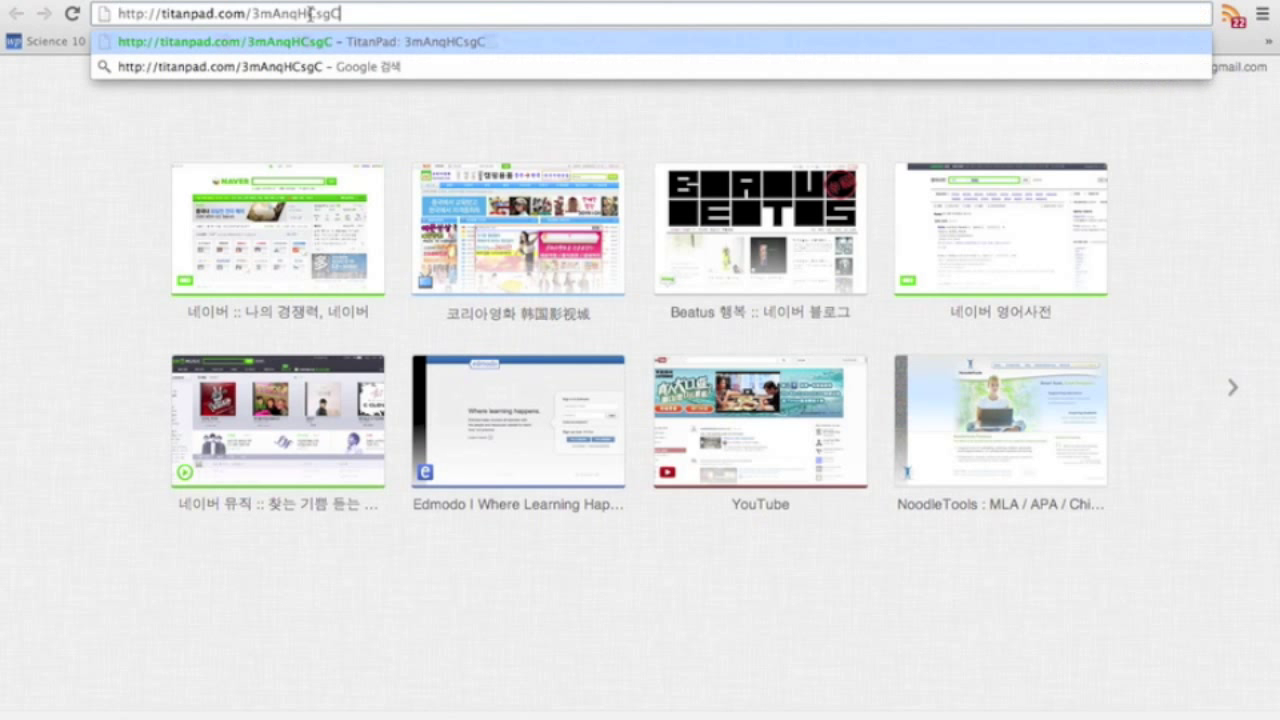
key(Return)
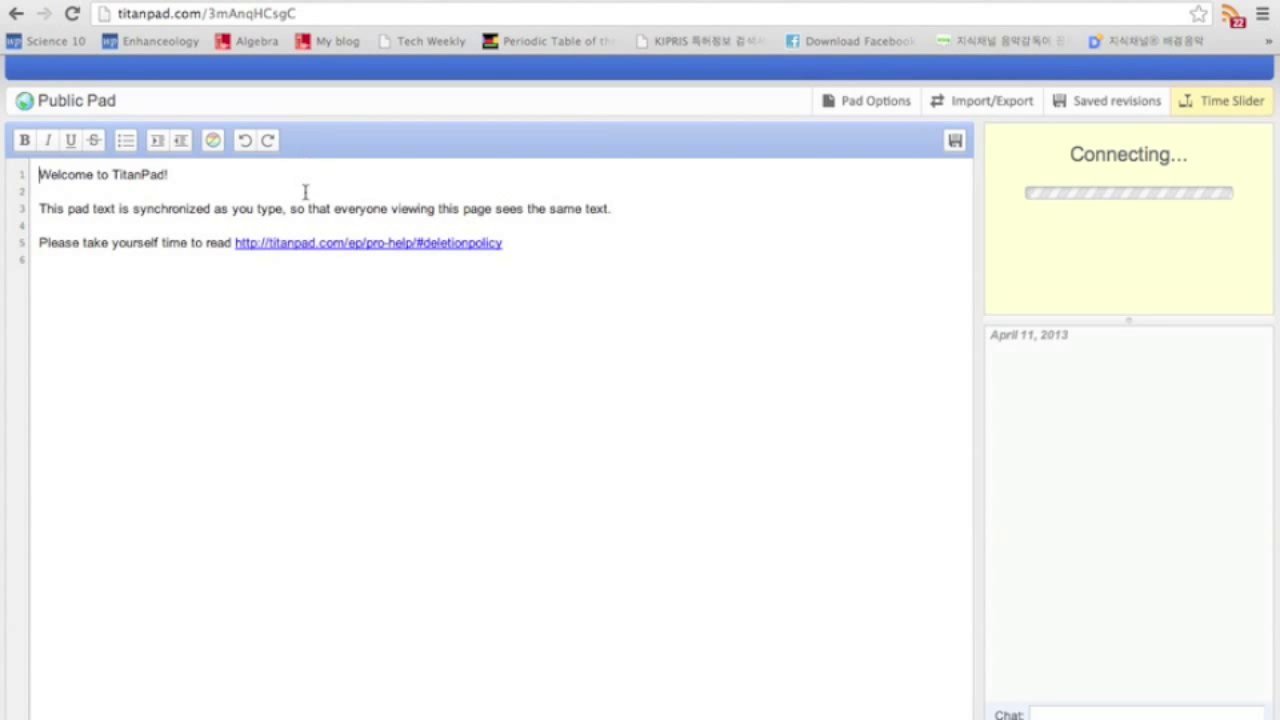
Clear the default pad text and write 'Hello' and 'Let's start discussing' on two lines.
click(186, 357)
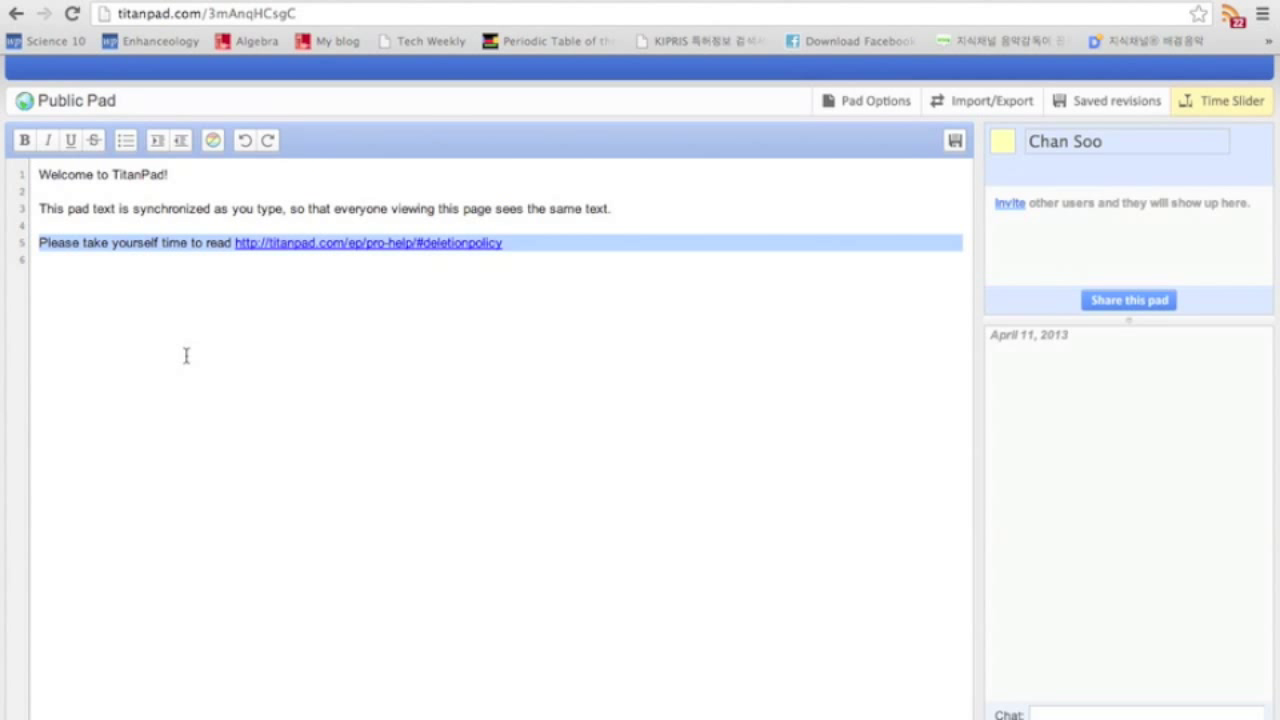
key(ctrl+a)
key(BackSpace)
text(Hello)
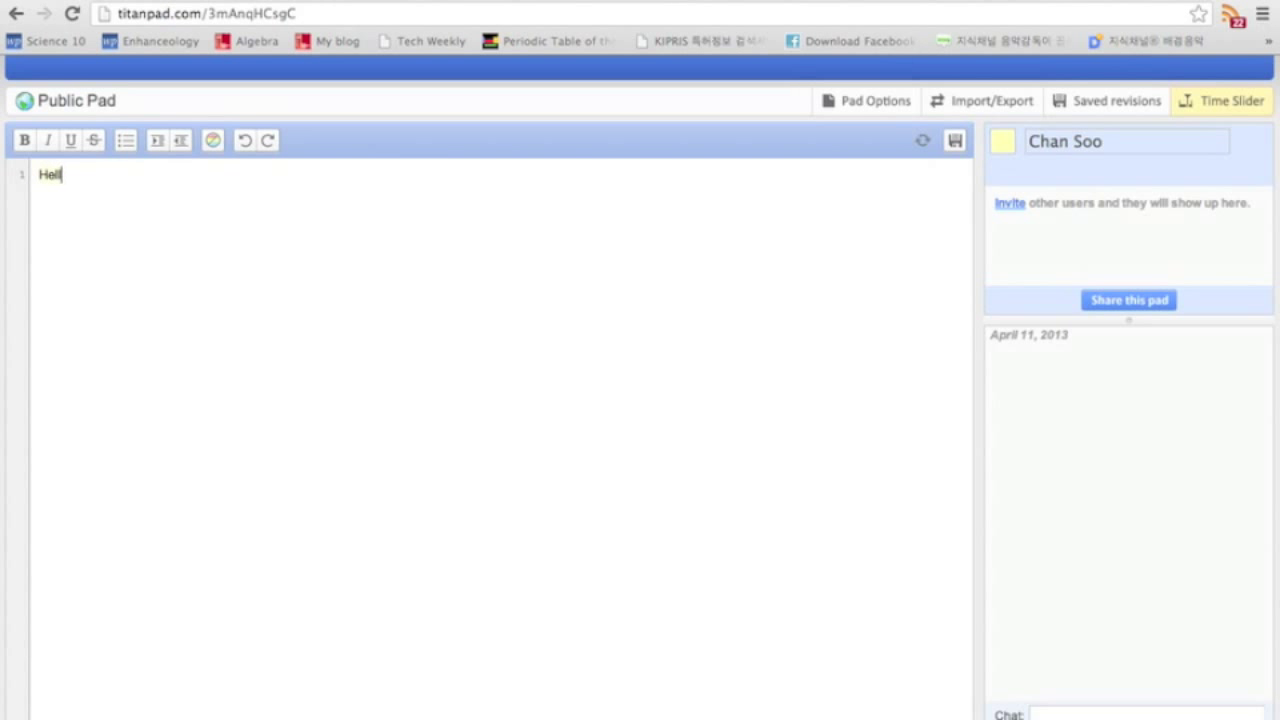
key(Return)
key(Return)
text(Let's start discussing)
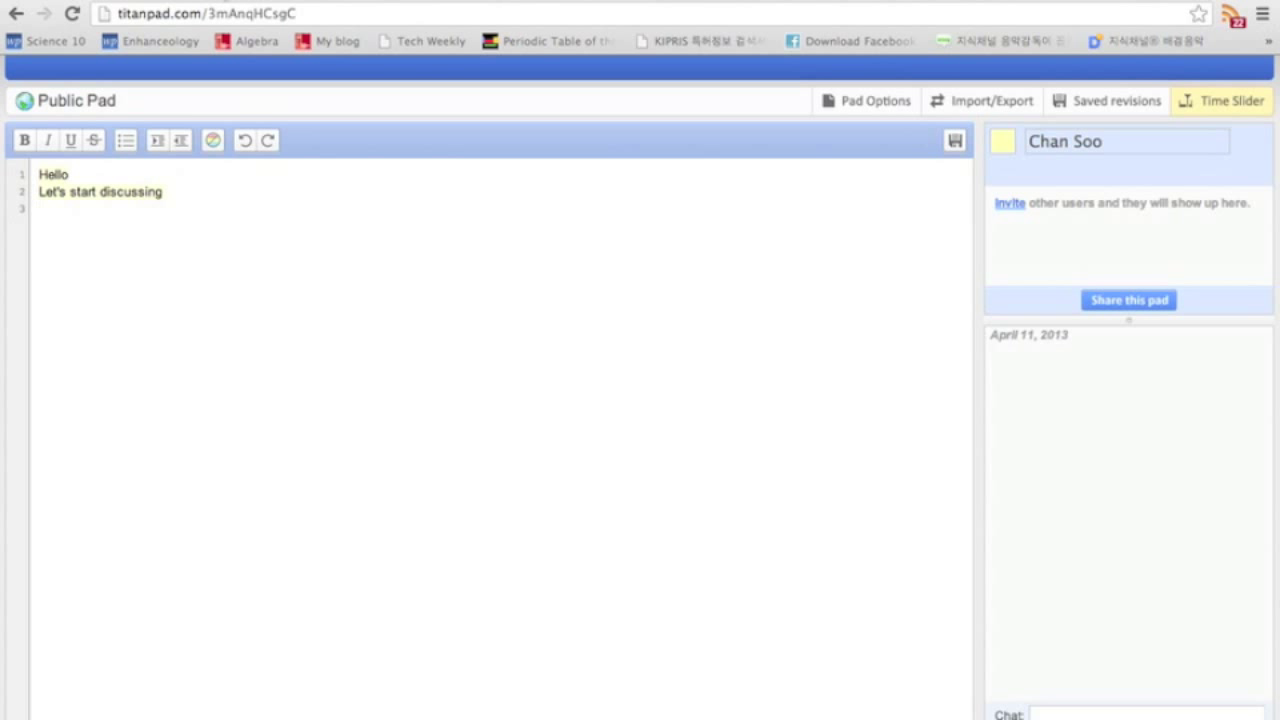
key(ctrl+t)
key(ctrl+w)
Paste the pad's address into a new tab and load the pad there.
click(198, 10)
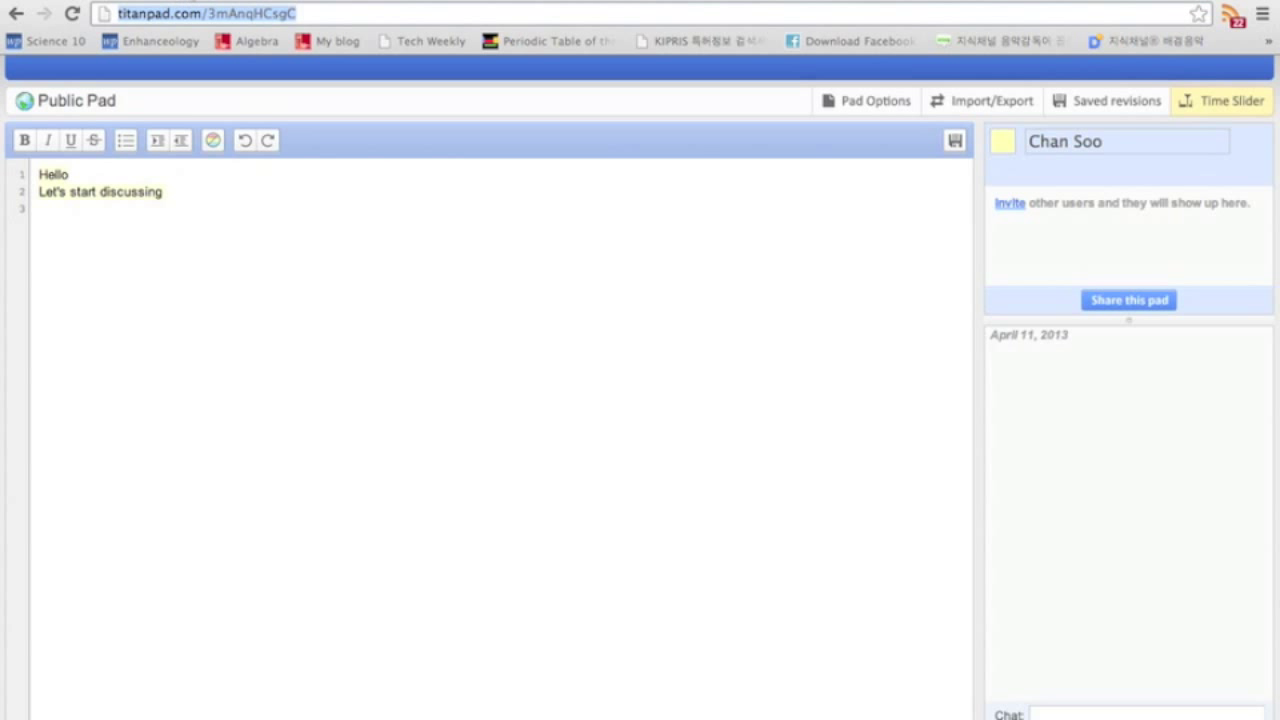
key(ctrl+t)
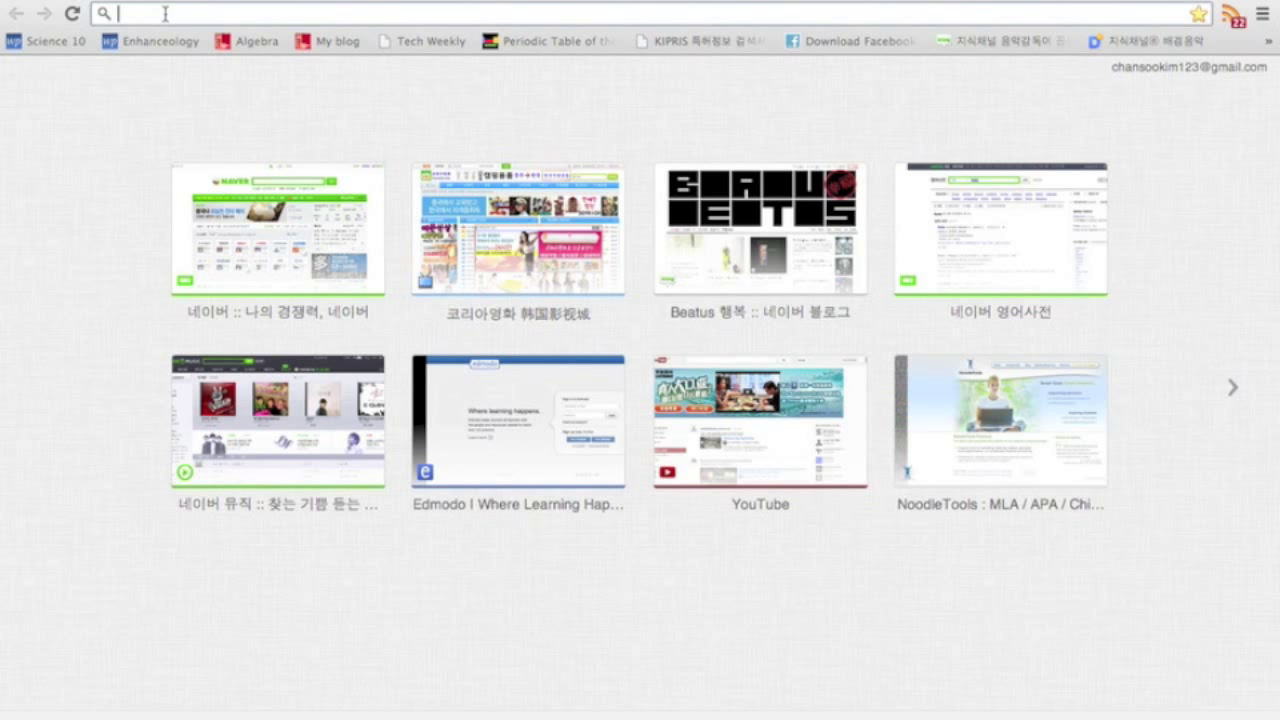
key(ctrl+v)
key(Return)
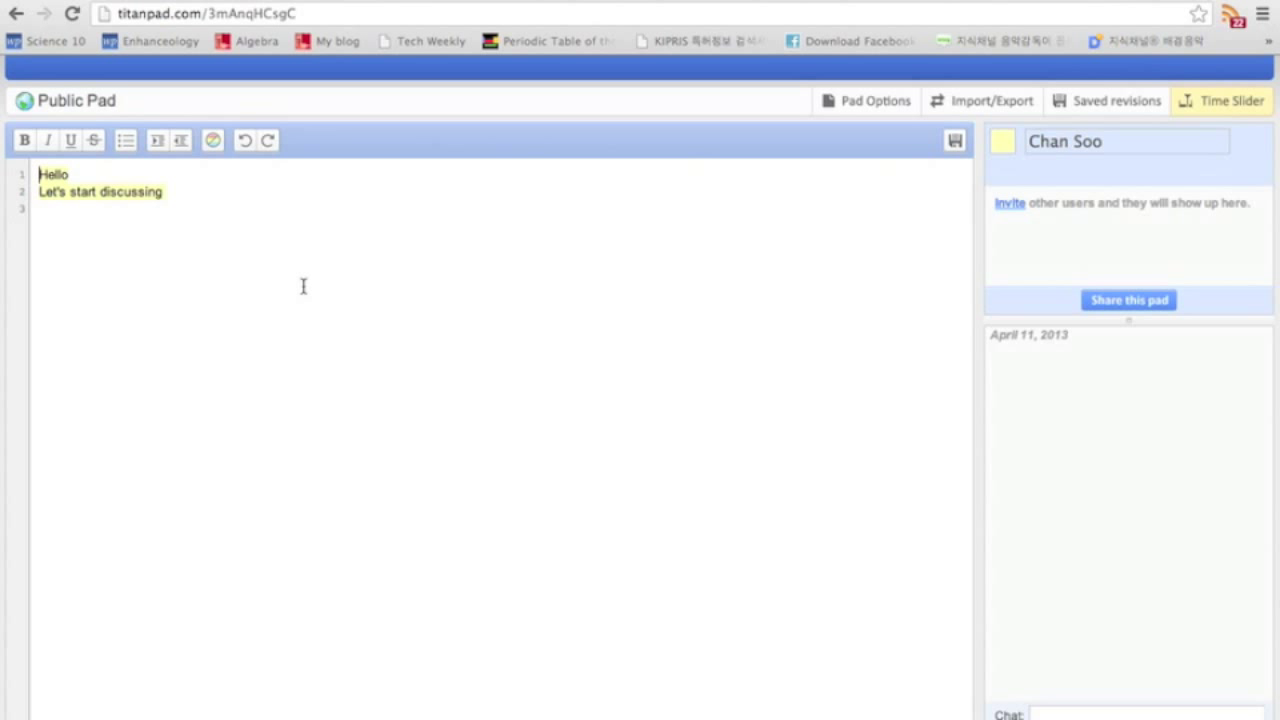
Send 'What's up' in the pad chat, then select the current display name.
click(1058, 714)
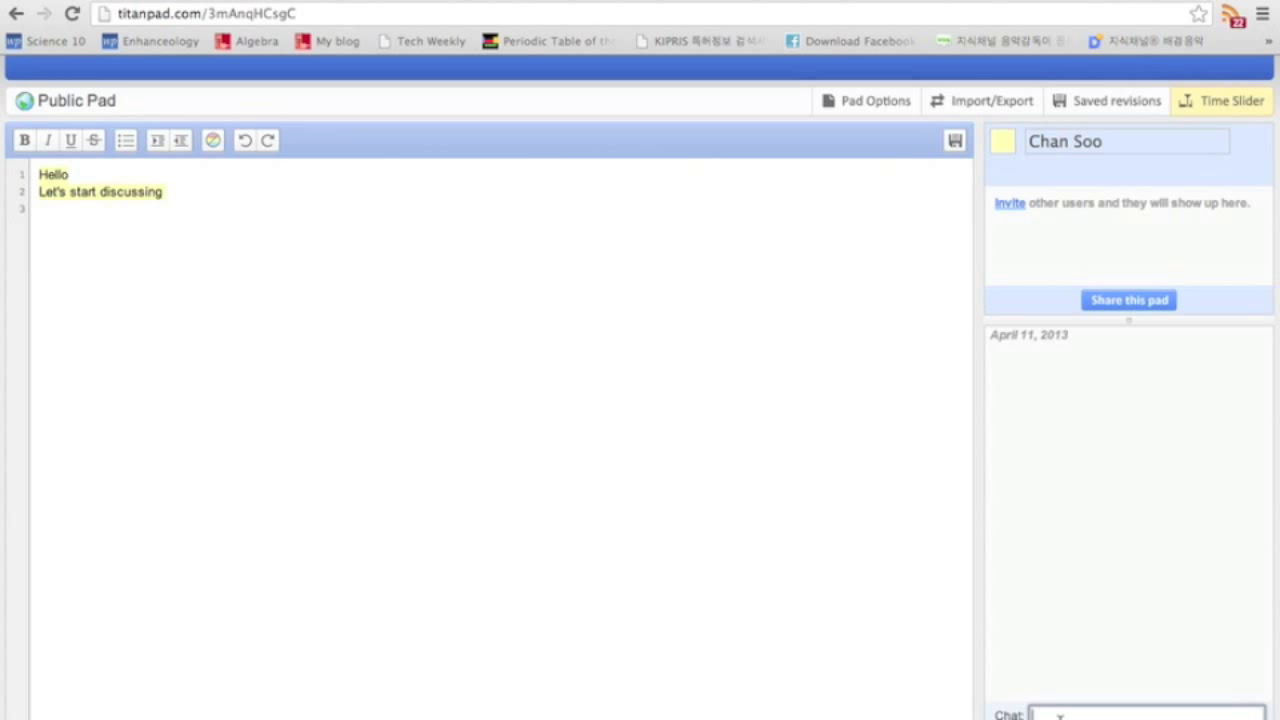
text(What's up)
key(Return)
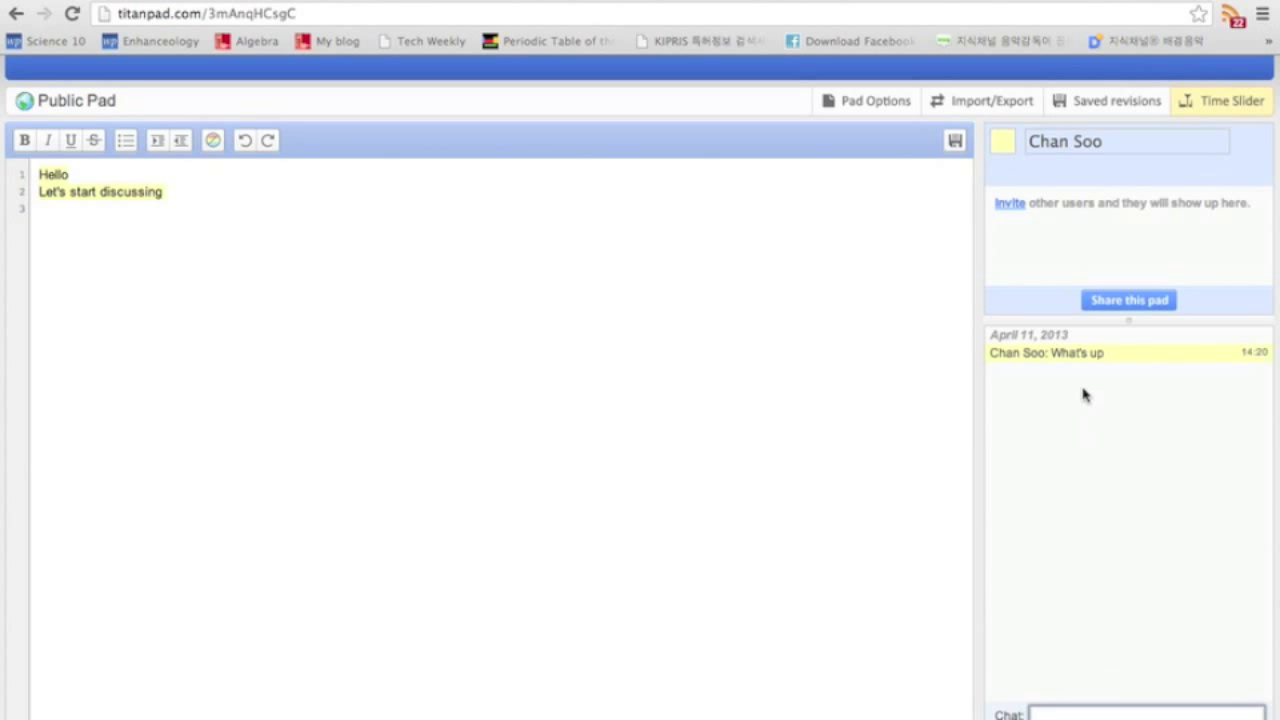
click(1140, 130)
triple_click(1135, 137)
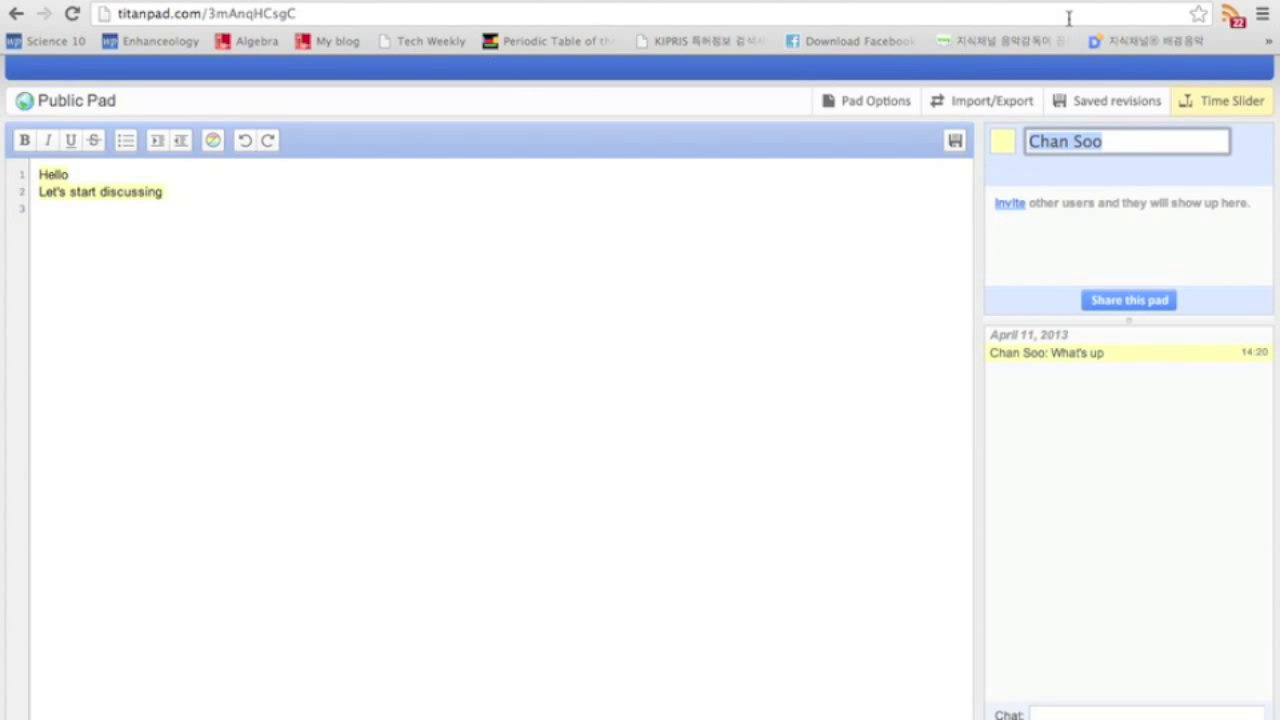
Save the pad as Revision 1 and check its two lines in the Time Slider.
click(1127, 103)
click(1232, 155)
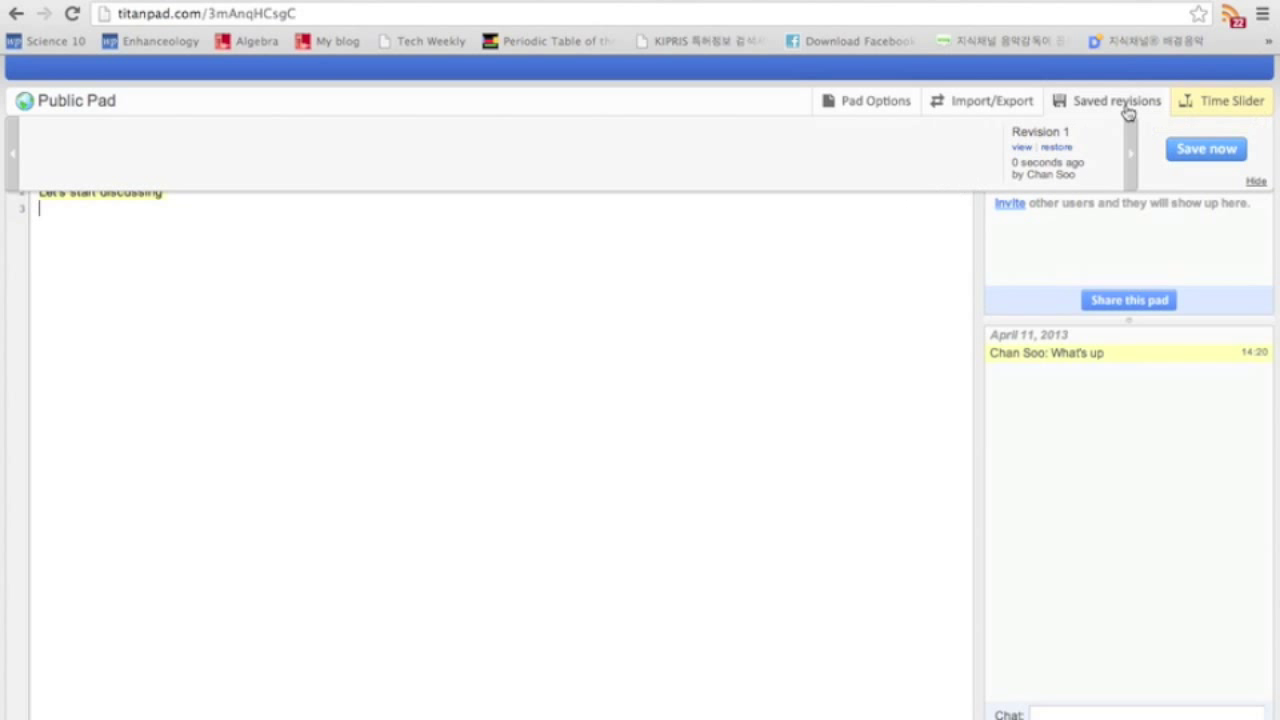
click(1193, 100)
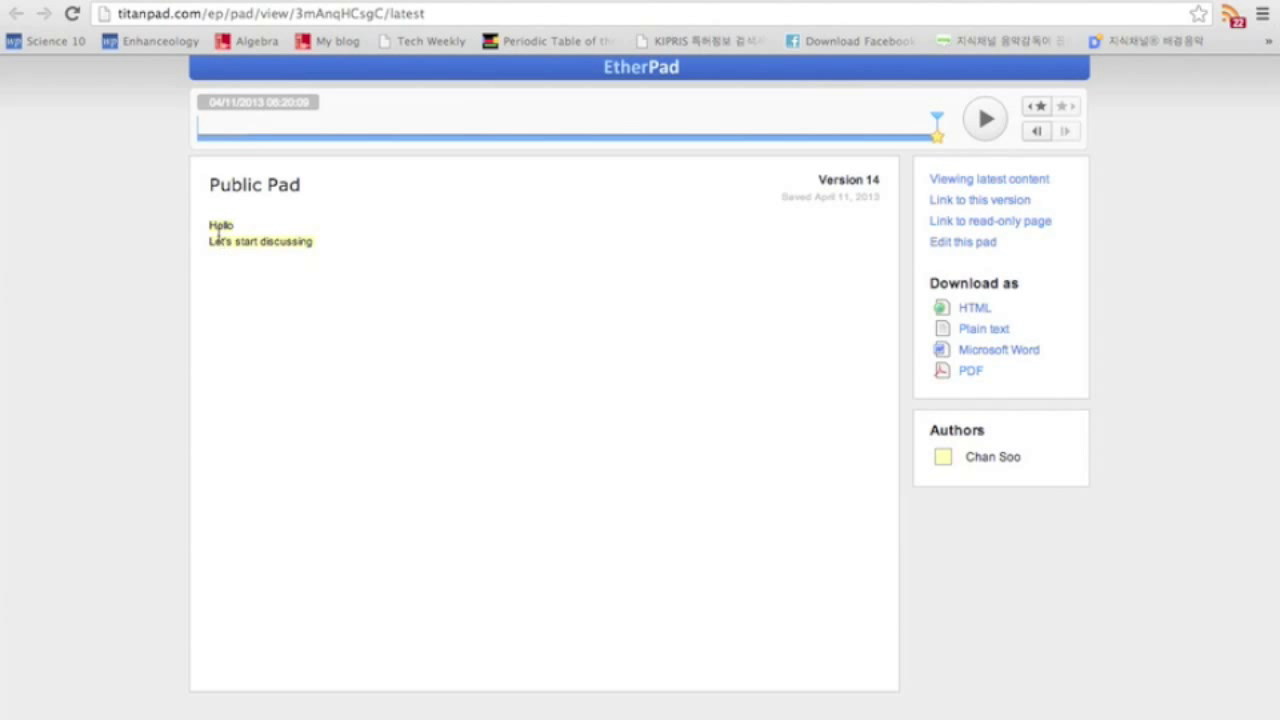
drag(213, 228, 365, 287)
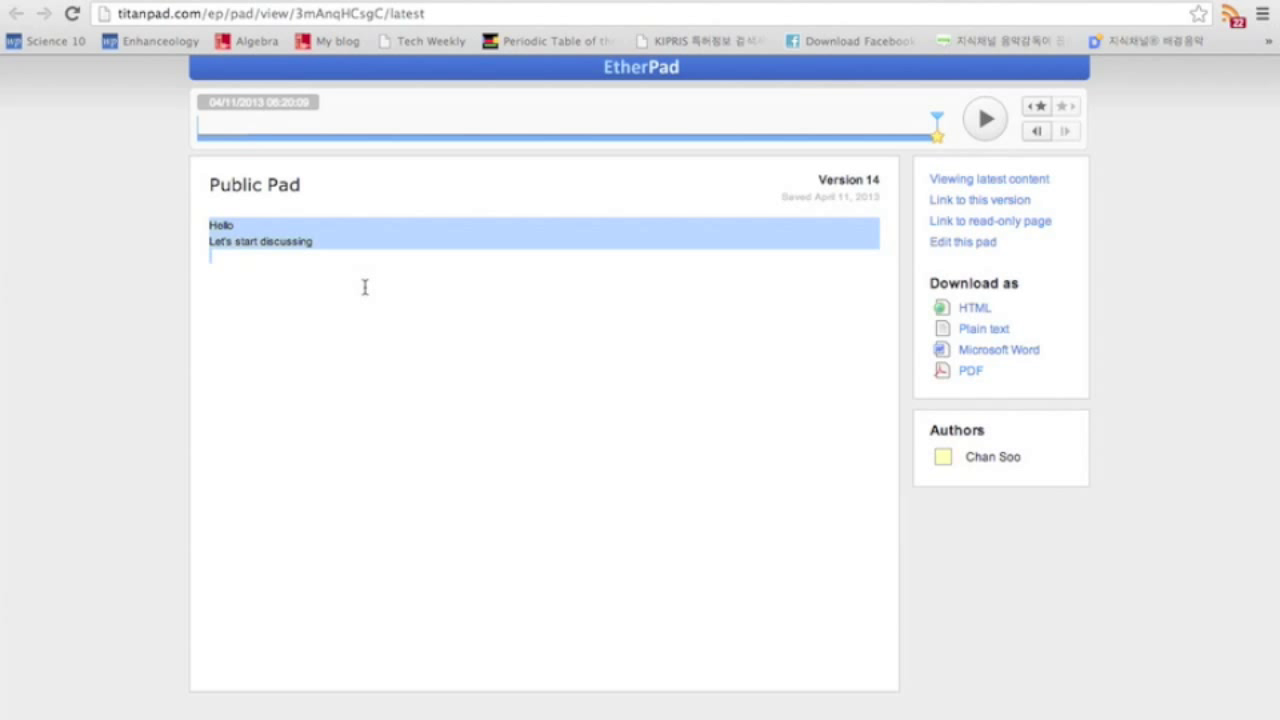
click(365, 287)
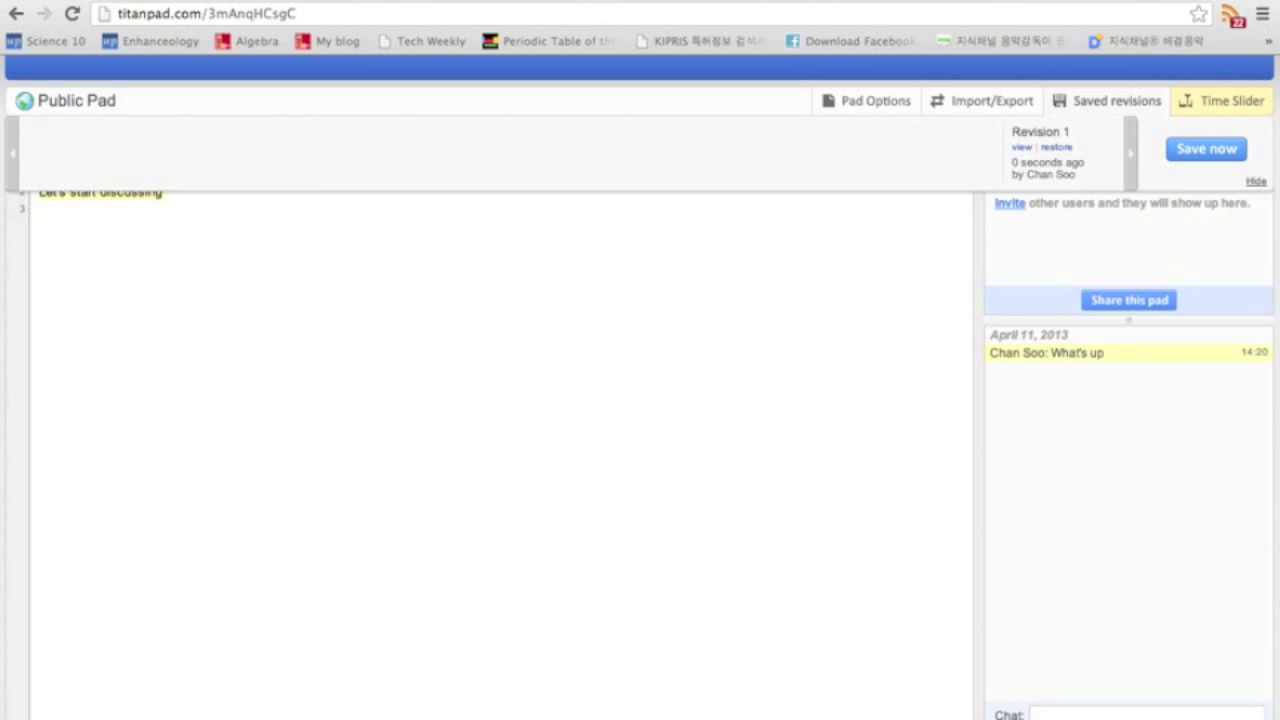
key(ctrl+t)
key(ctrl+t)
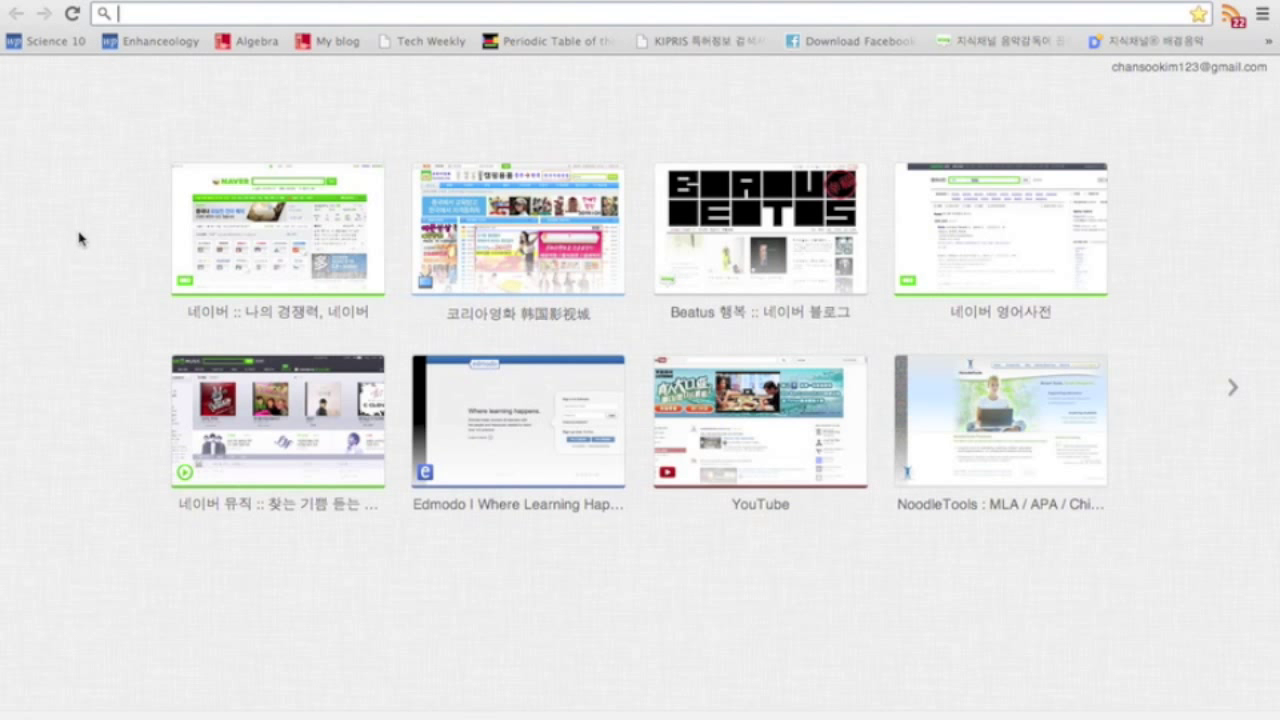
Go to titanpad.com/shekouinternationalschool and create the pad under that name.
text(titanpad.com)
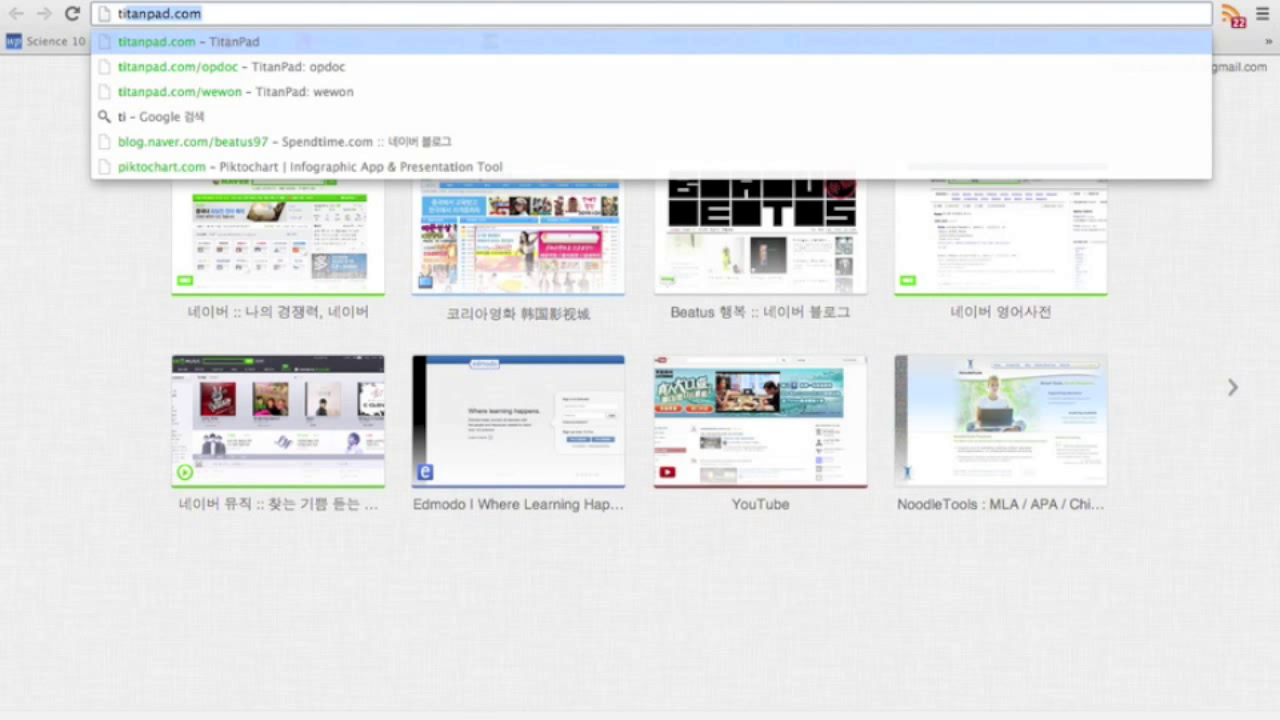
key(Right)
text(/)
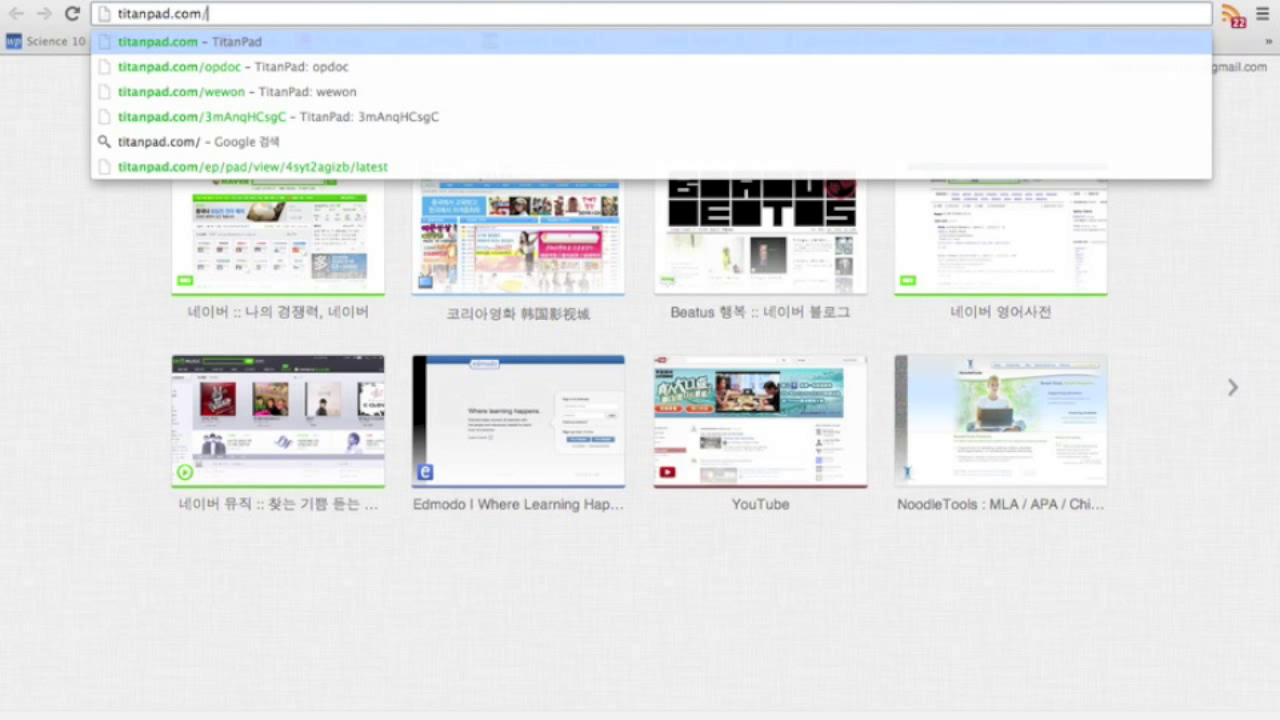
text(shekou inter)
key(BackSpace)
key(BackSpace)
key(BackSpace)
key(BackSpace)
key(BackSpace)
key(BackSpace)
text(inte)
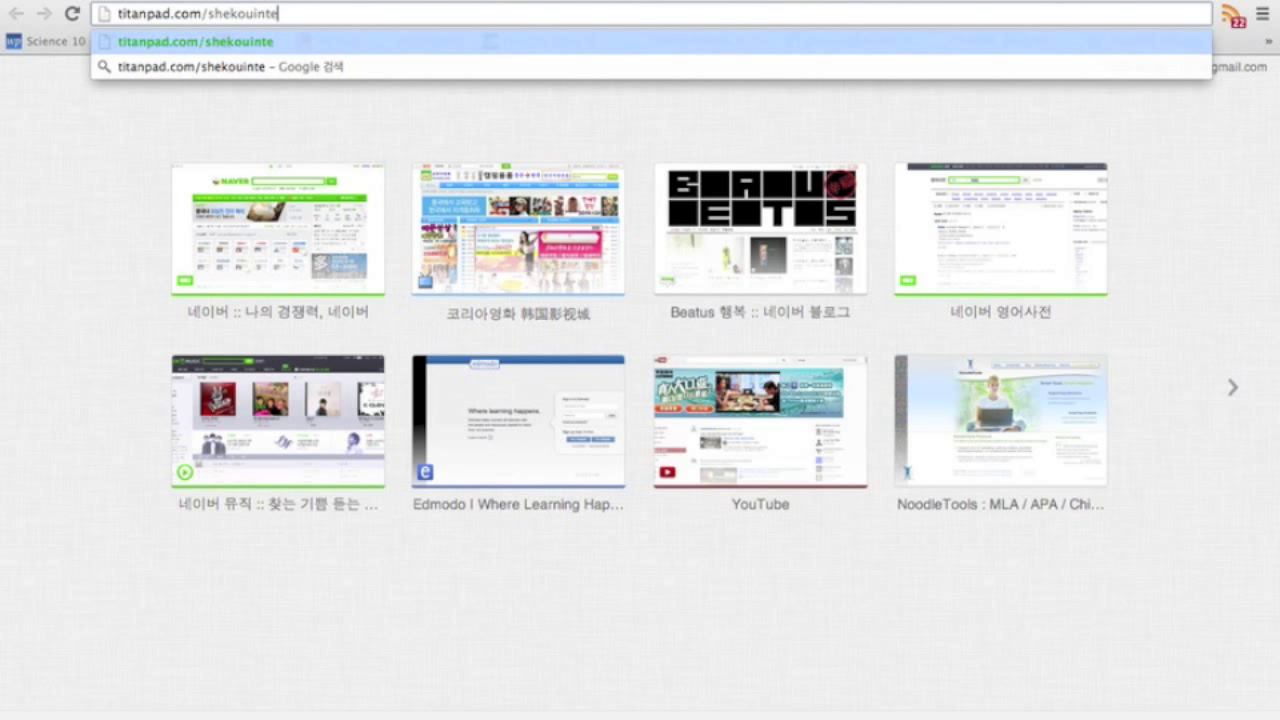
text(rnationalschool)
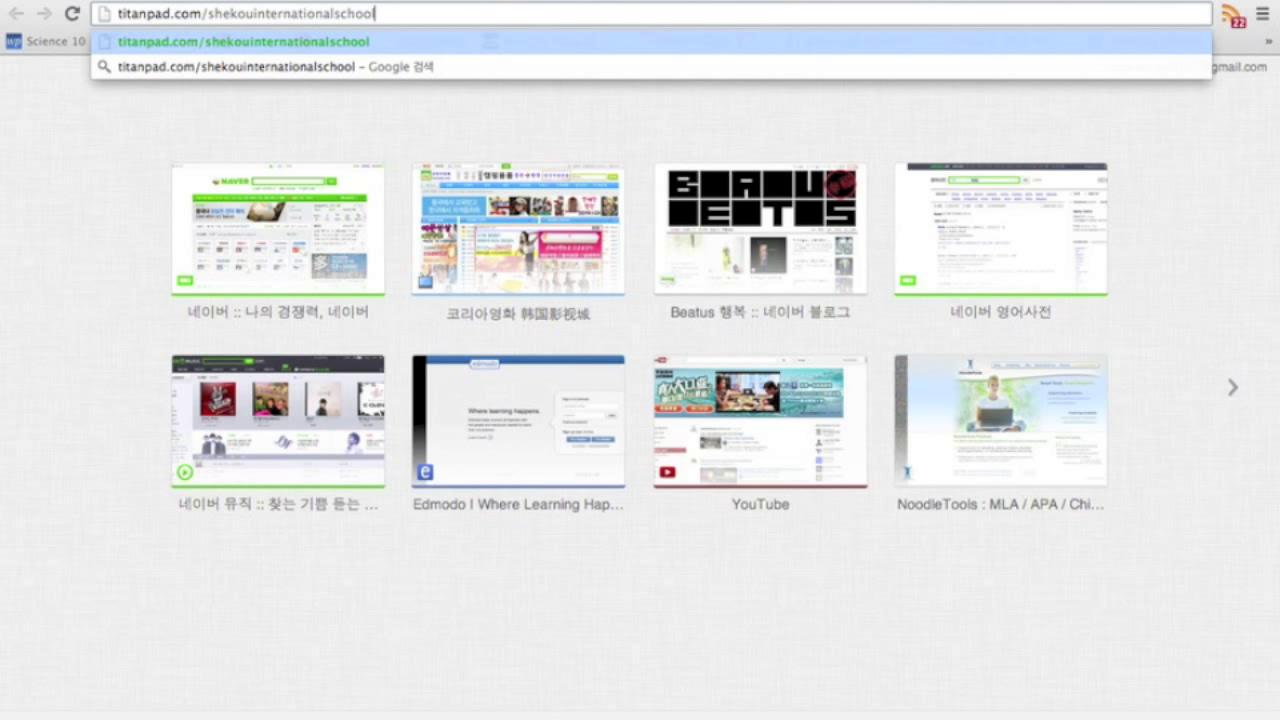
key(Return)
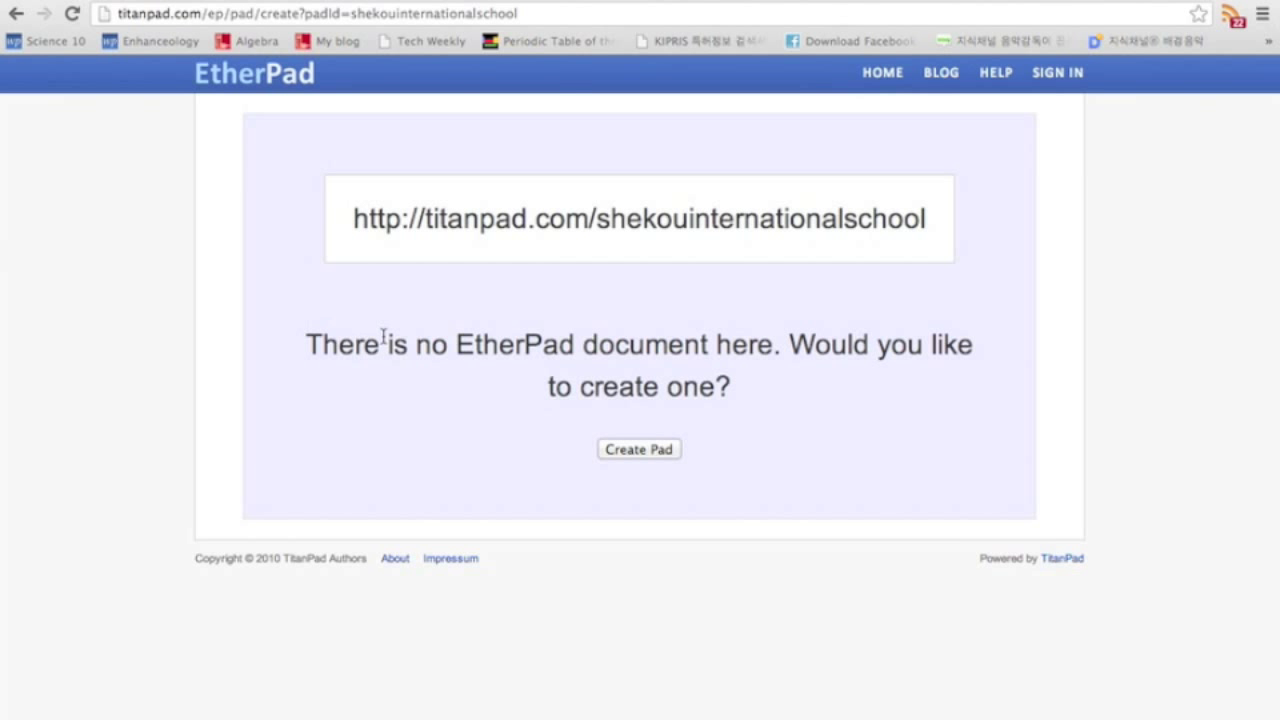
click(633, 451)
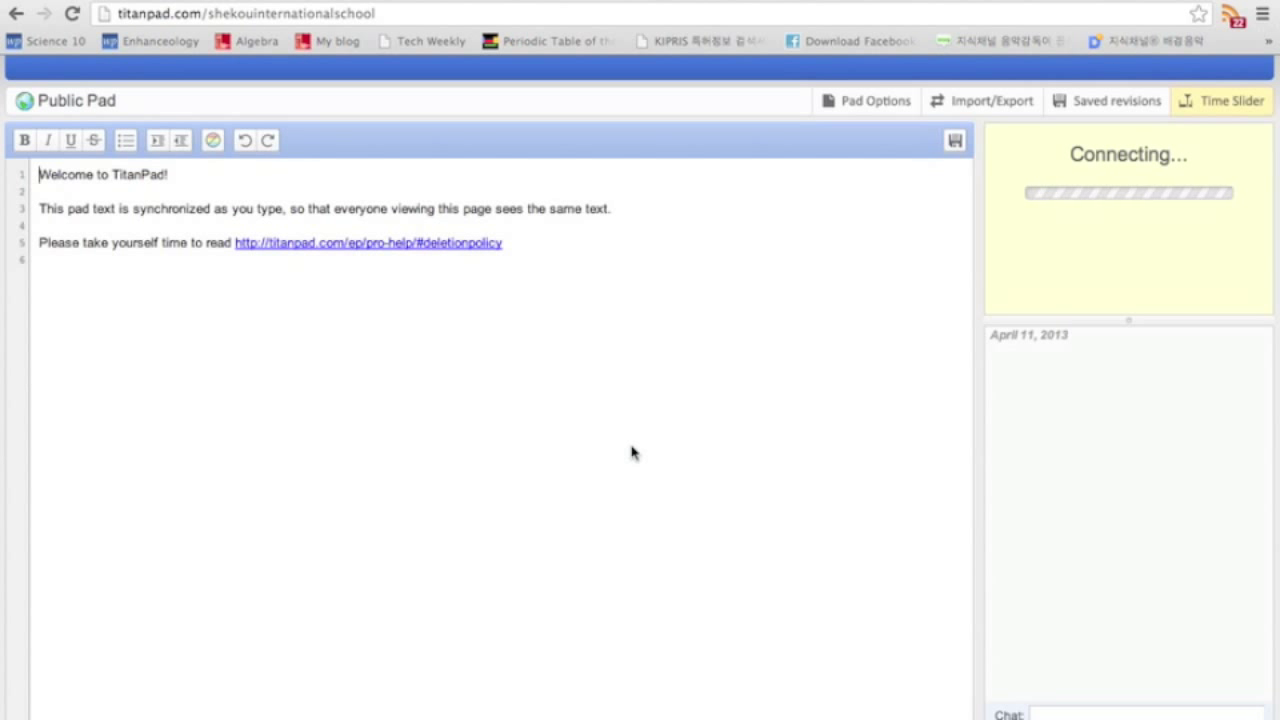